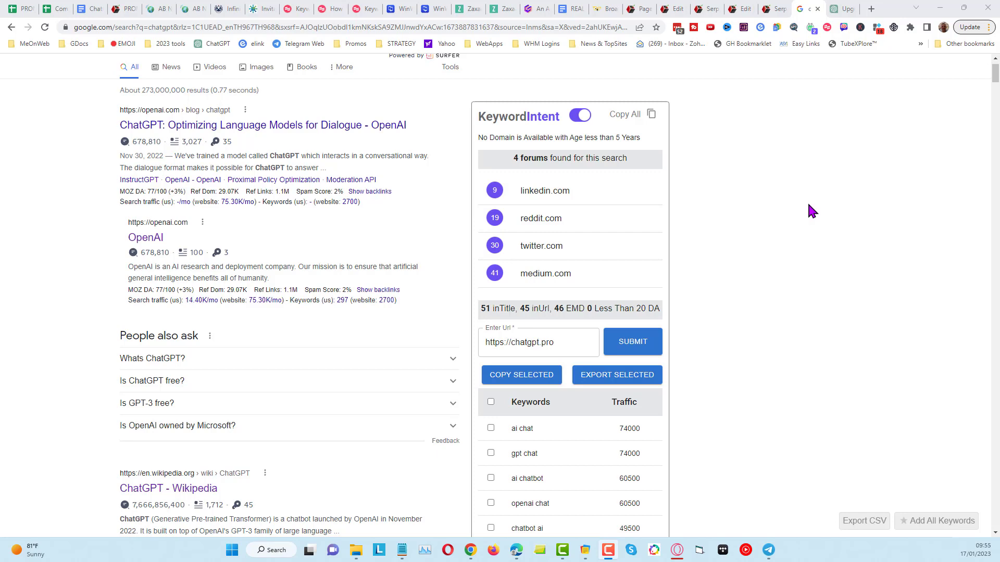
- Copy the existing 'seo tools' keyword from the Keywords field
scroll(994, 77, down, 1)
scroll(994, 76, up, 1)
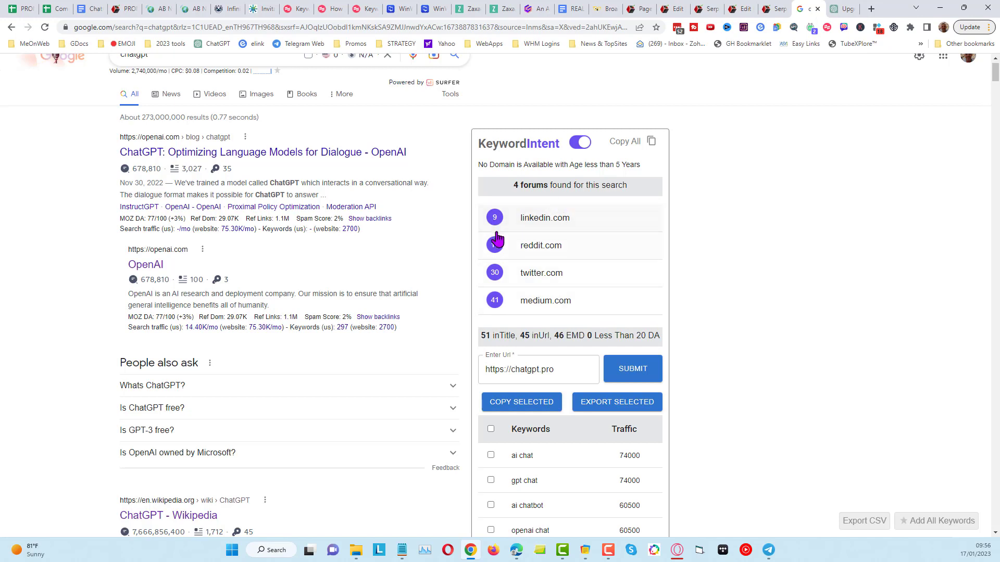
scroll(718, 260, down, 1)
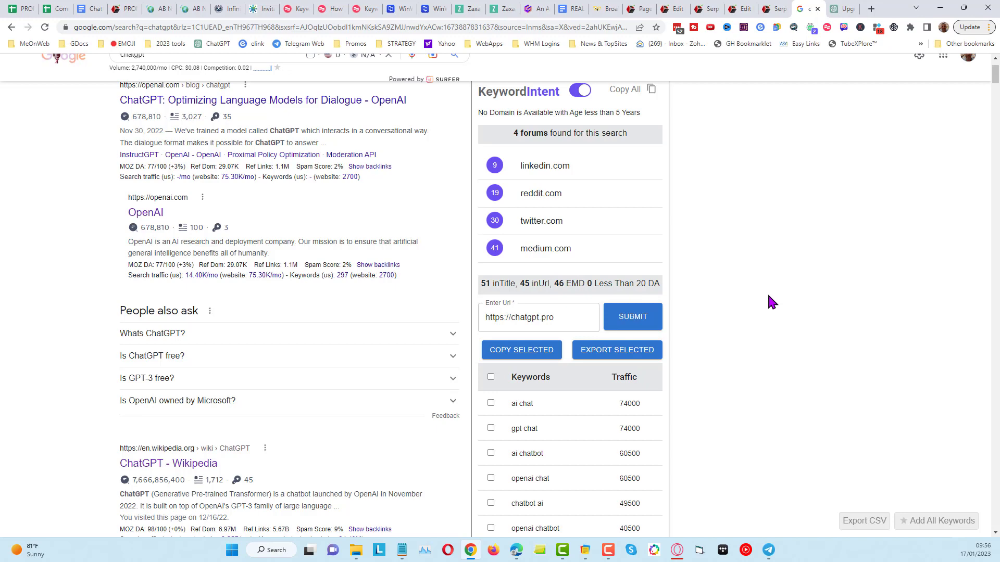
scroll(767, 296, down, 4)
scroll(778, 258, up, 1)
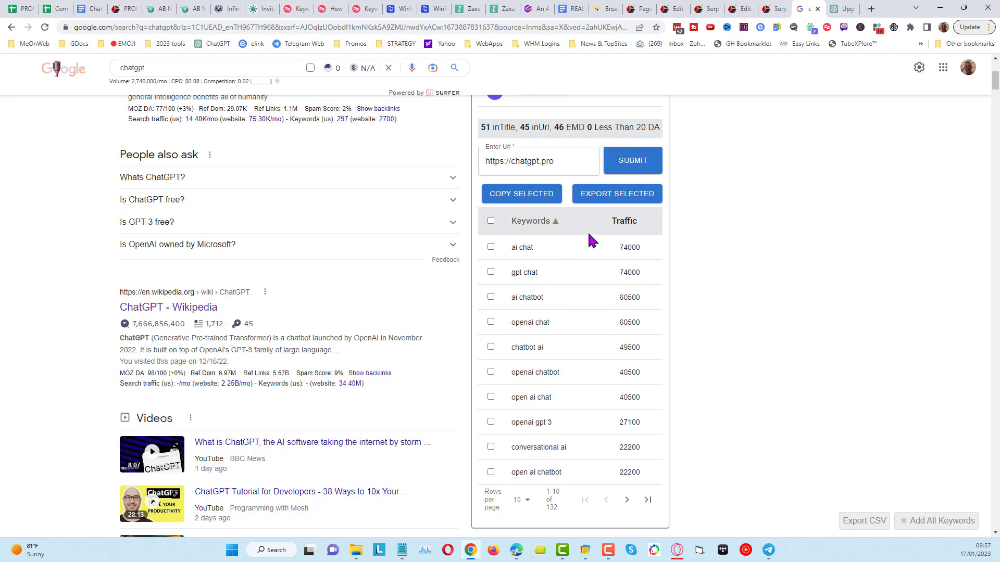
scroll(748, 225, up, 1)
scroll(748, 229, up, 2)
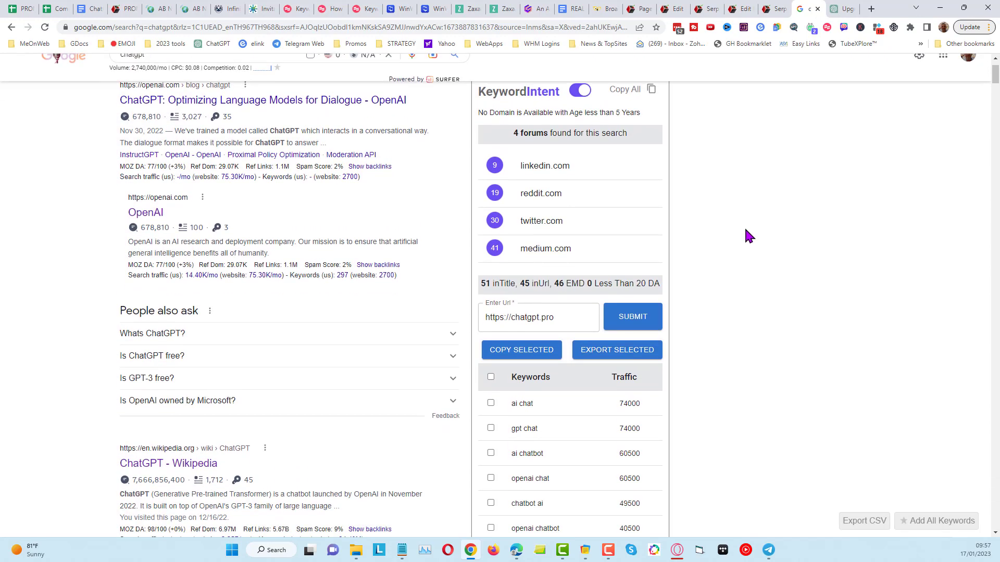
scroll(741, 230, up, 1)
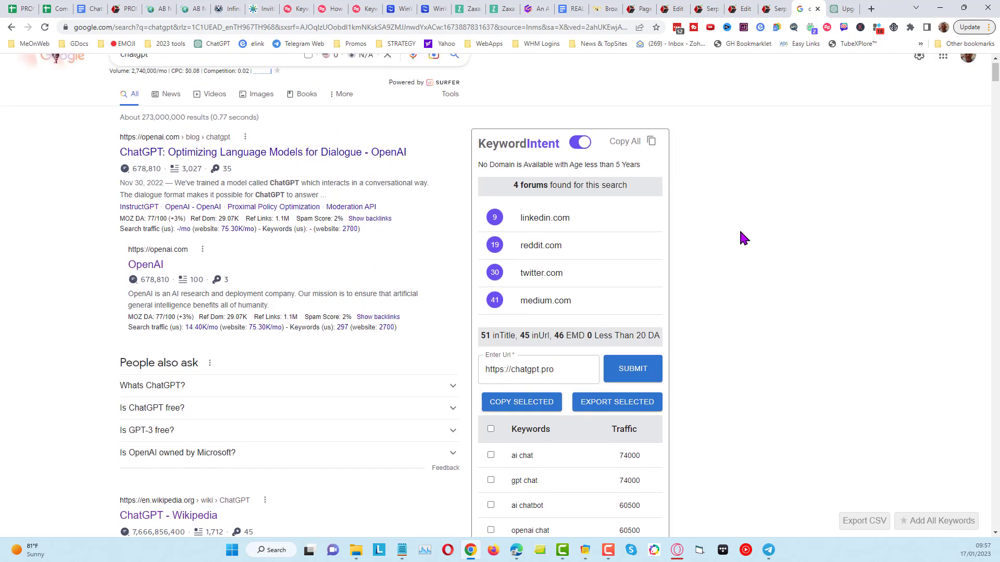
scroll(743, 238, down, 1)
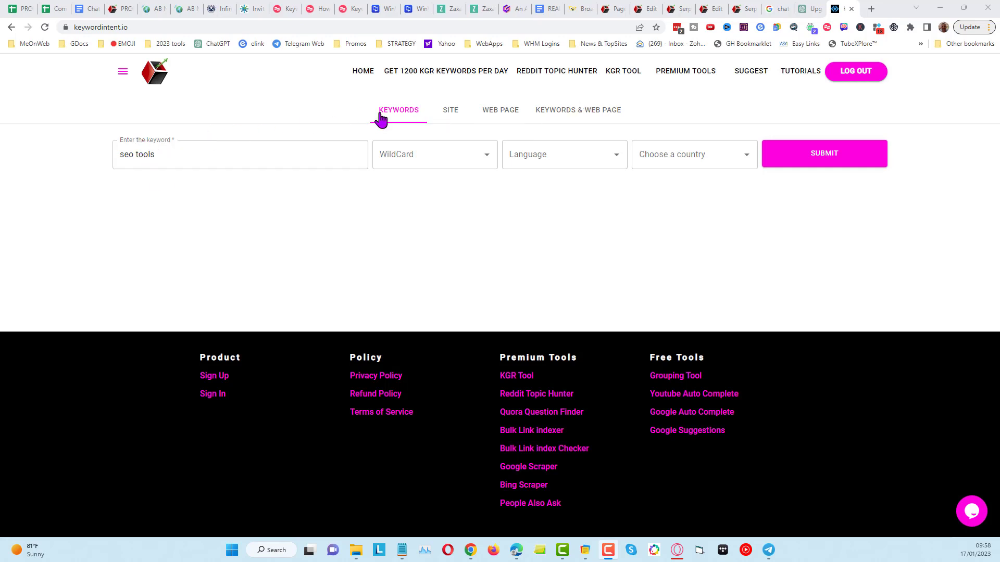
triple_click(156, 156)
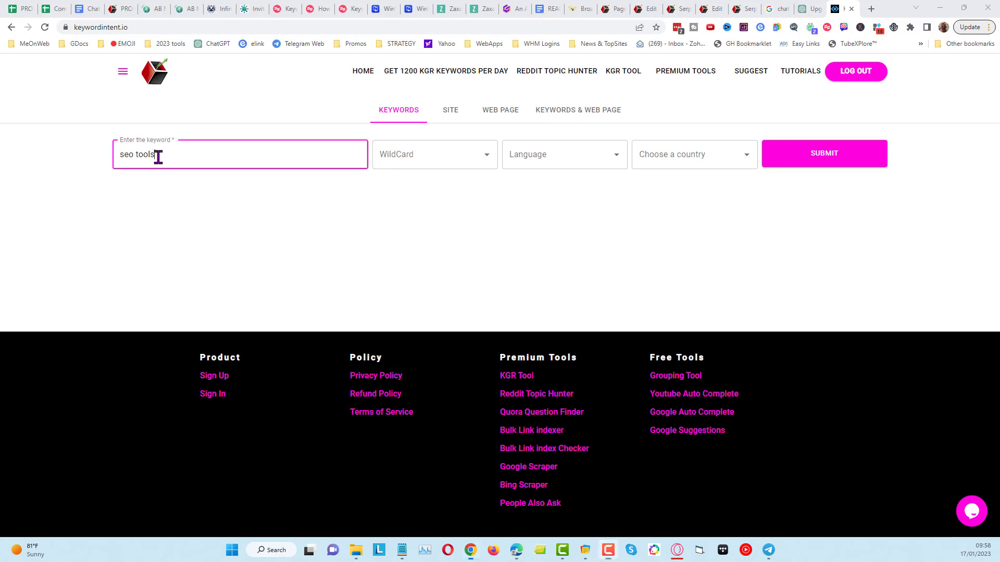
right_click(129, 156)
click(177, 197)
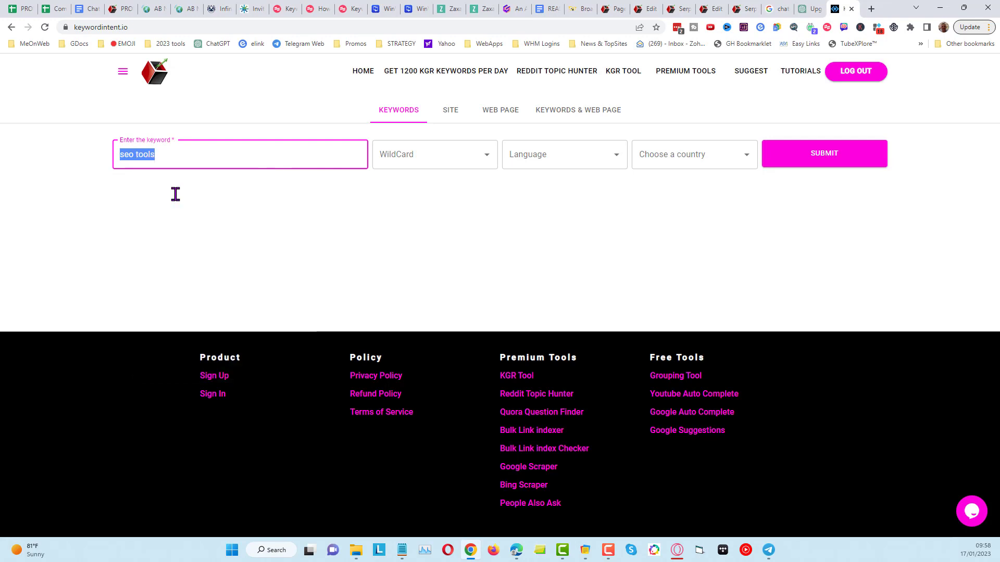
- In the Keywords & Web Page tool, enter backlinko.com as the URL and 'seo tools' as the keyword
click(573, 110)
click(307, 161)
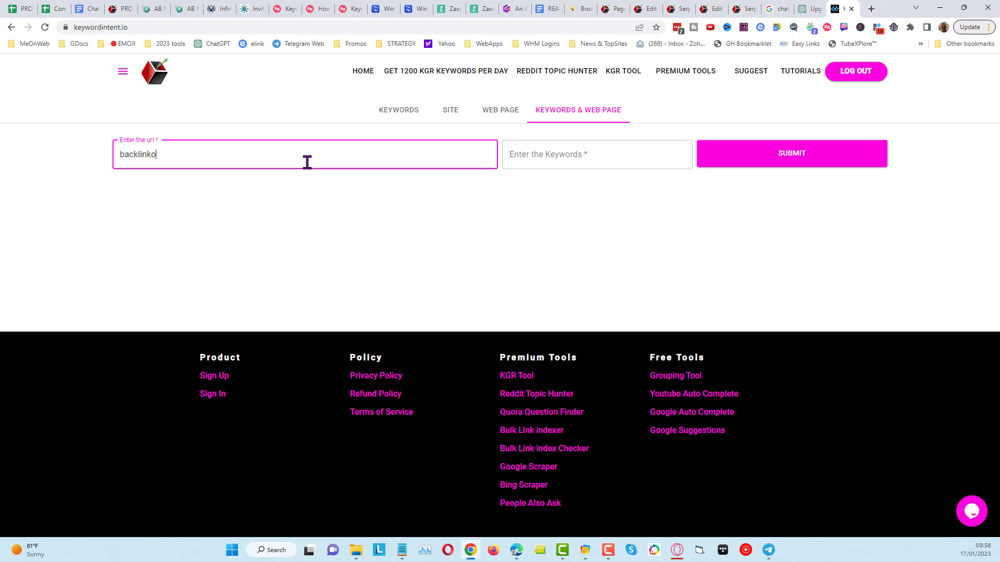
click(590, 158)
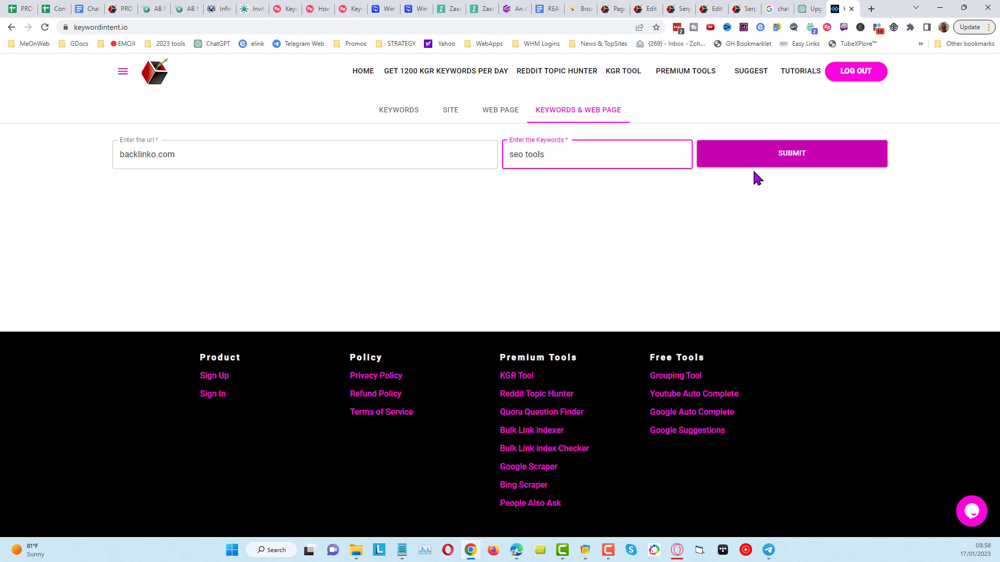
- Submit the backlinko.com / 'seo tools' lookup and scroll down to the stat cards and chart
click(792, 156)
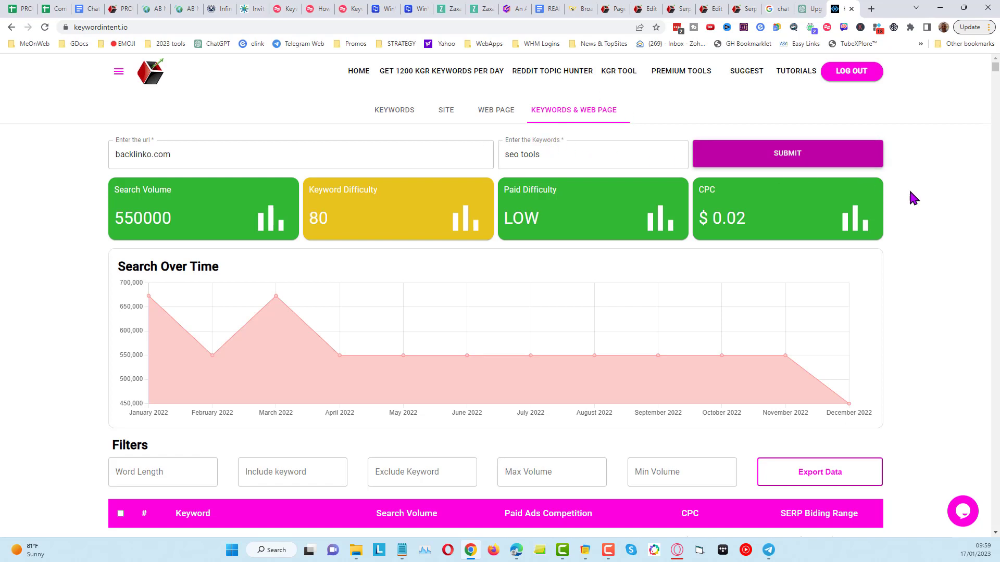
scroll(955, 188, down, 1)
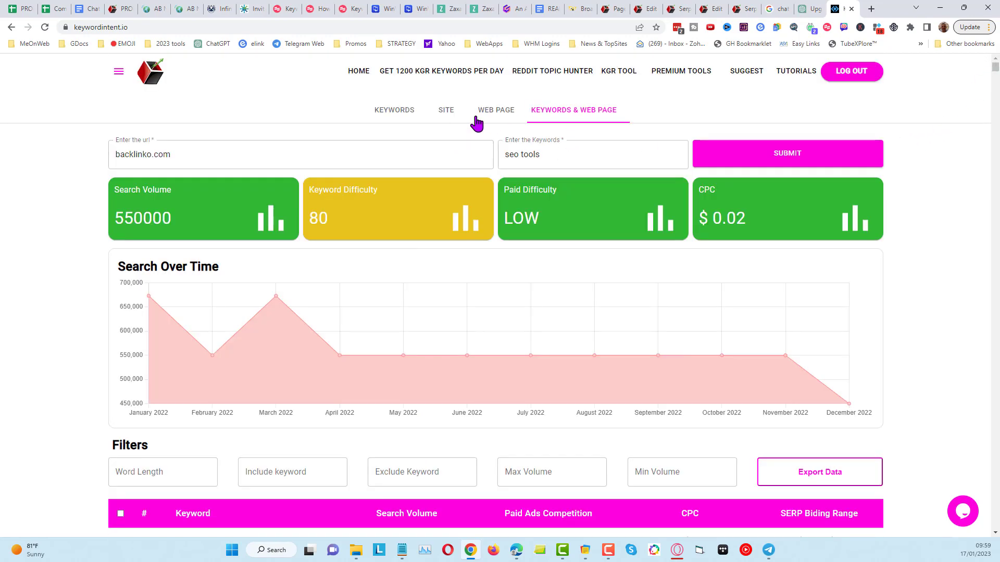
- Run a Site lookup on backlinko.com
click(444, 112)
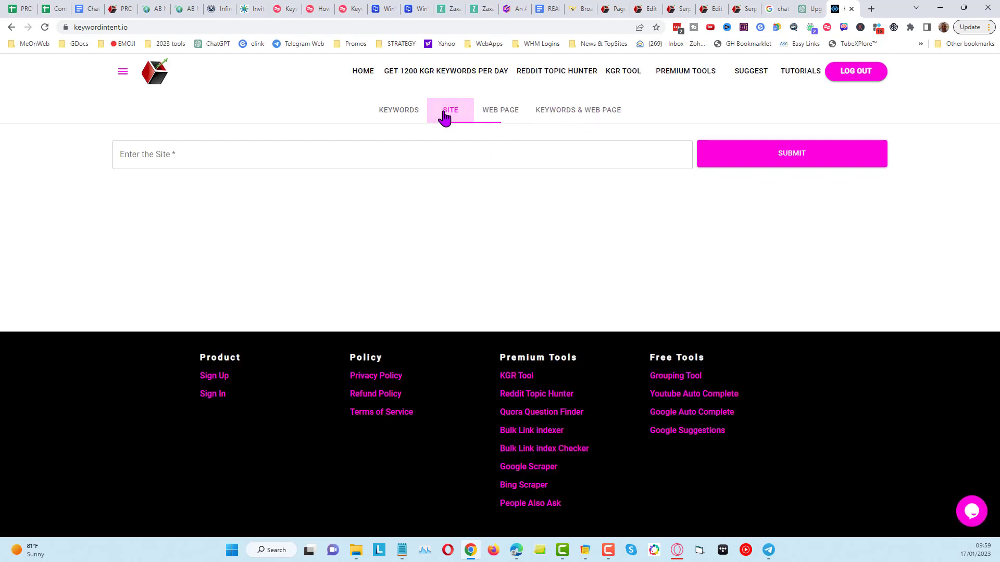
click(299, 149)
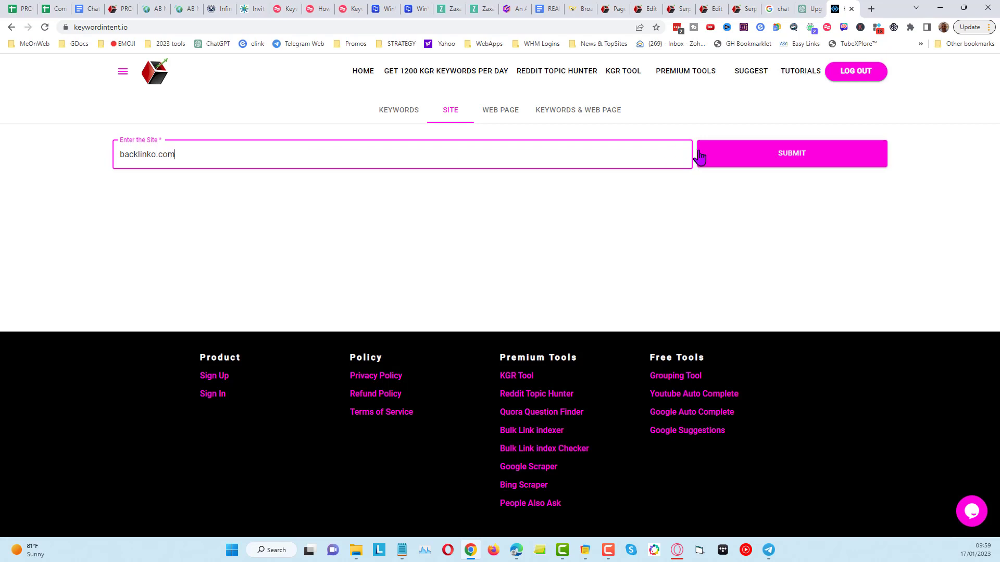
click(792, 157)
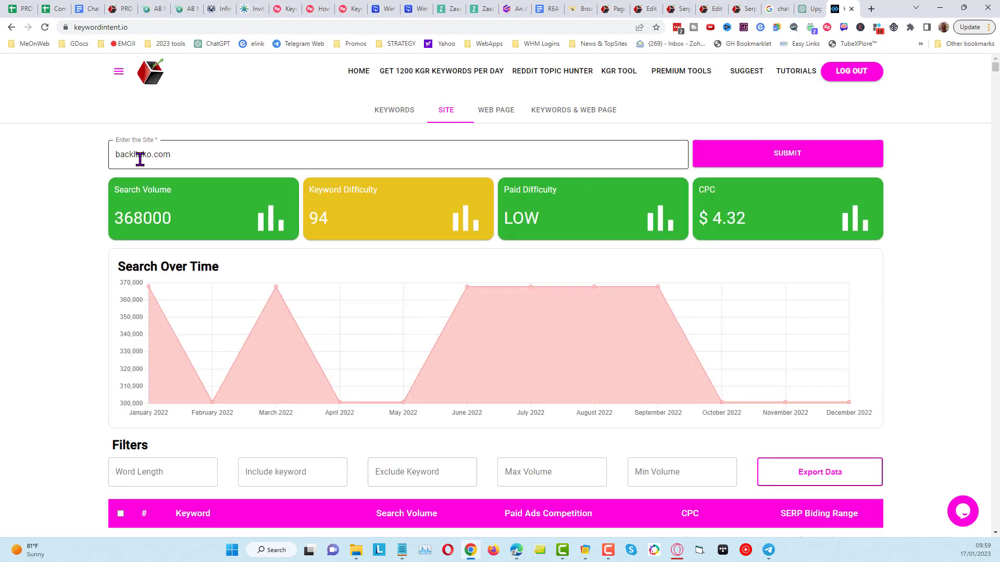
- Scroll through the ranked keyword table and return toward the top
scroll(482, 229, down, 6)
scroll(483, 232, down, 1)
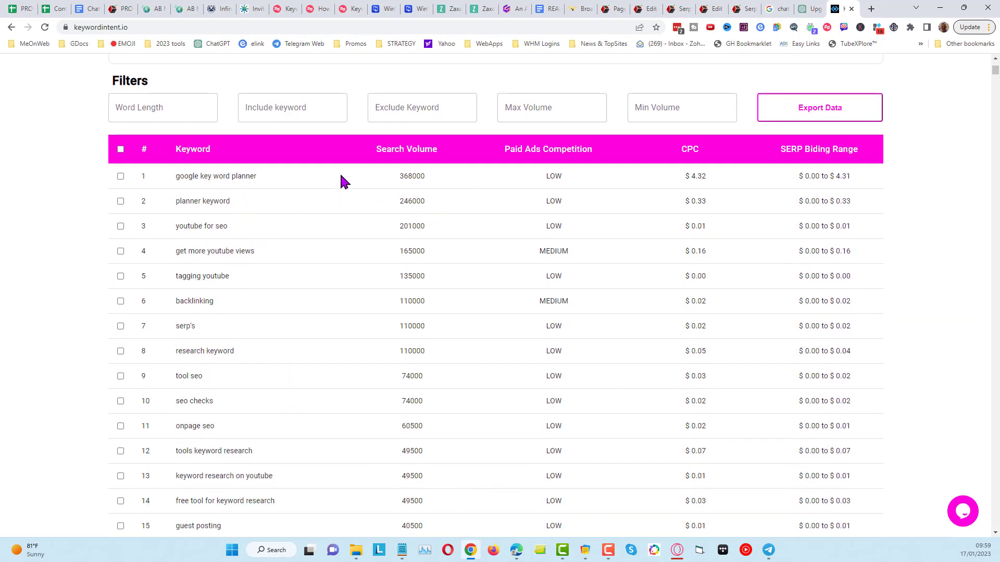
scroll(289, 338, down, 3)
scroll(349, 307, down, 3)
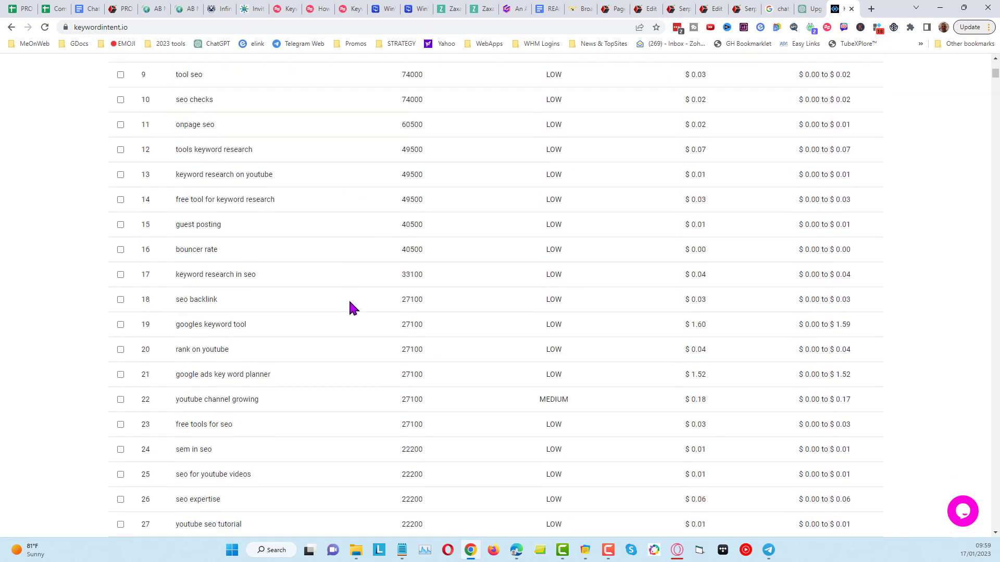
scroll(348, 307, down, 4)
scroll(349, 307, up, 13)
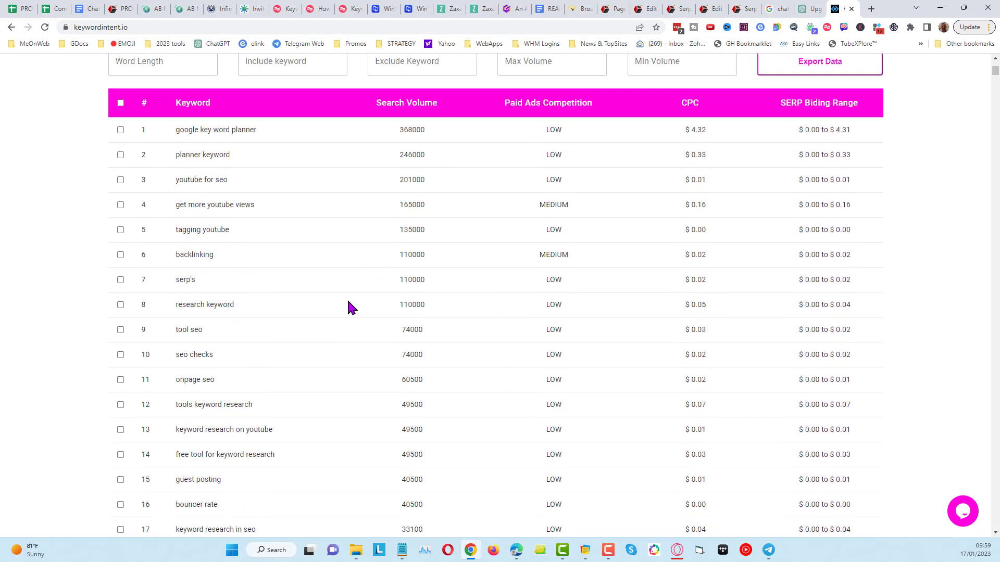
scroll(358, 265, up, 4)
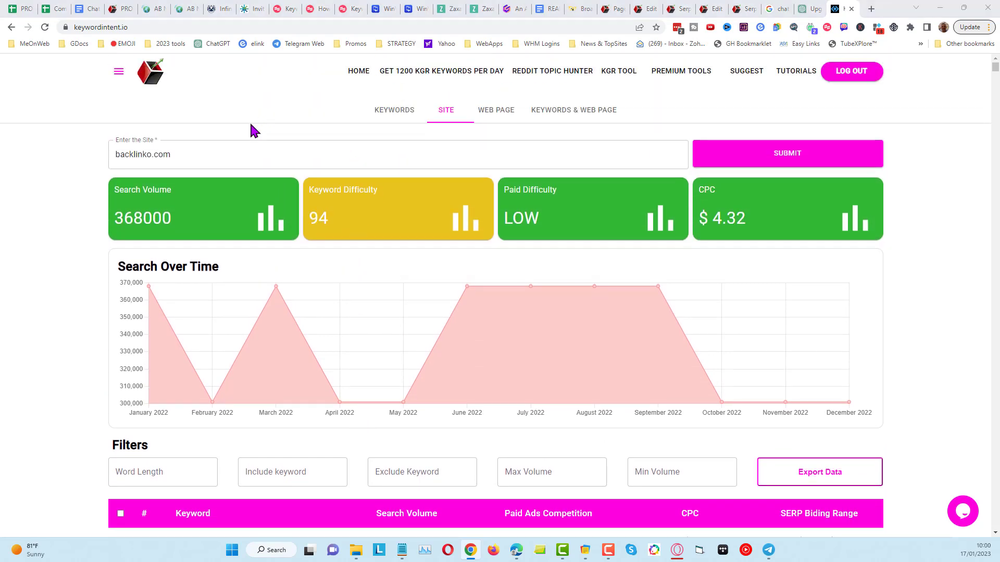
- Switch to the Web Page lookup, then copy the backlinko.com/hub/youtube address from Chrome
click(490, 112)
click(263, 153)
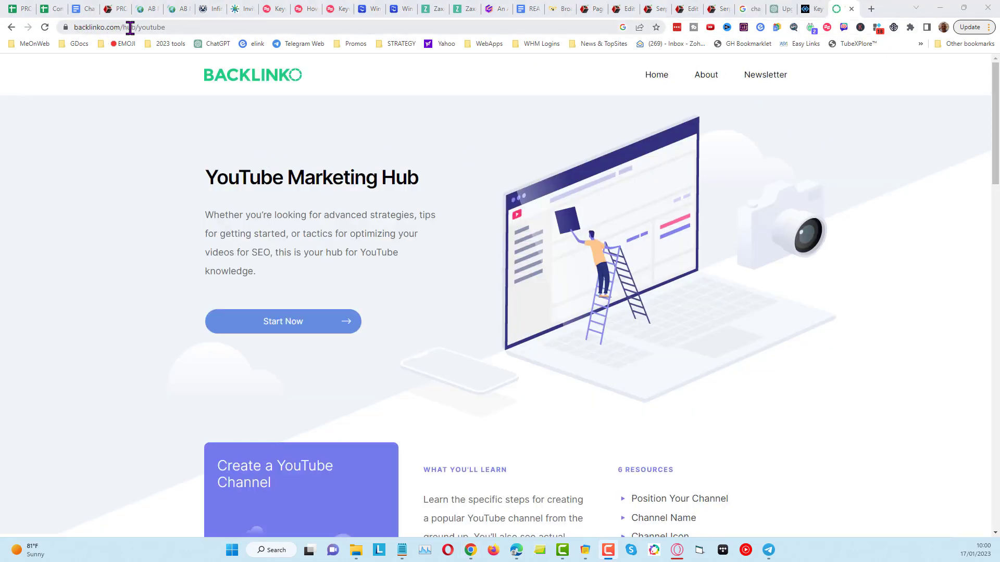
click(182, 29)
right_click(183, 28)
click(252, 88)
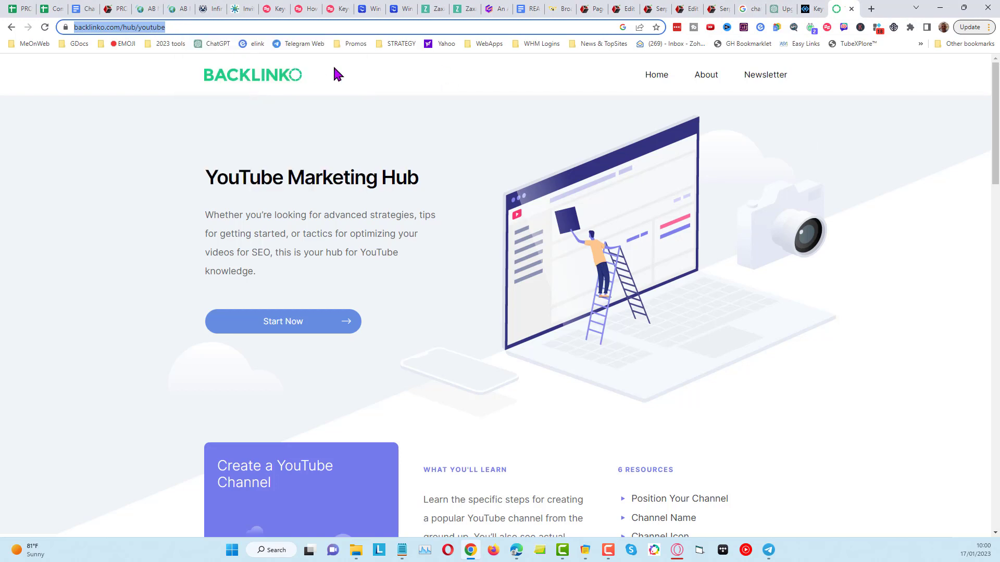
- Scroll through the YouTube Marketing Hub sections and back up
scroll(374, 111, down, 3)
scroll(338, 156, down, 2)
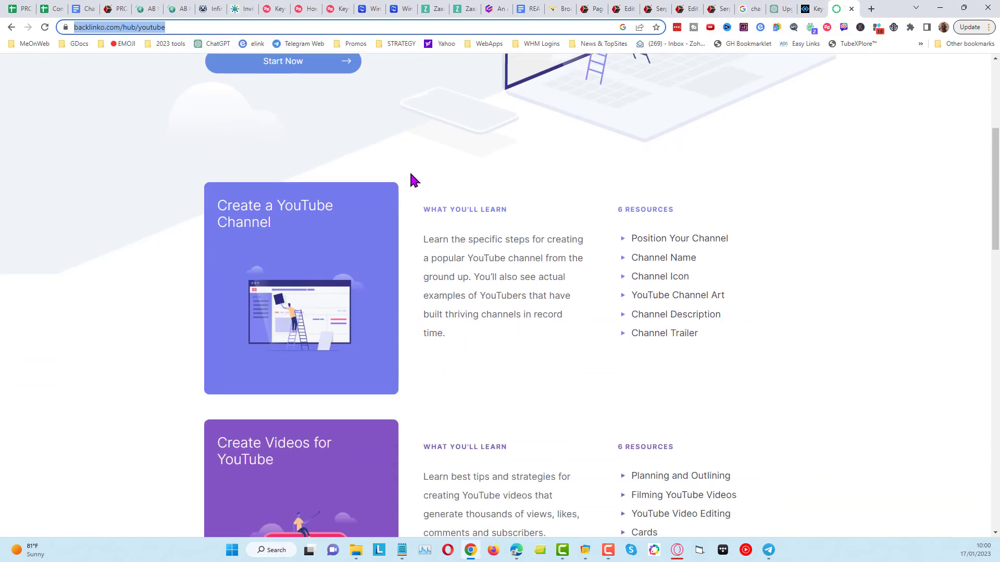
scroll(583, 213, down, 1)
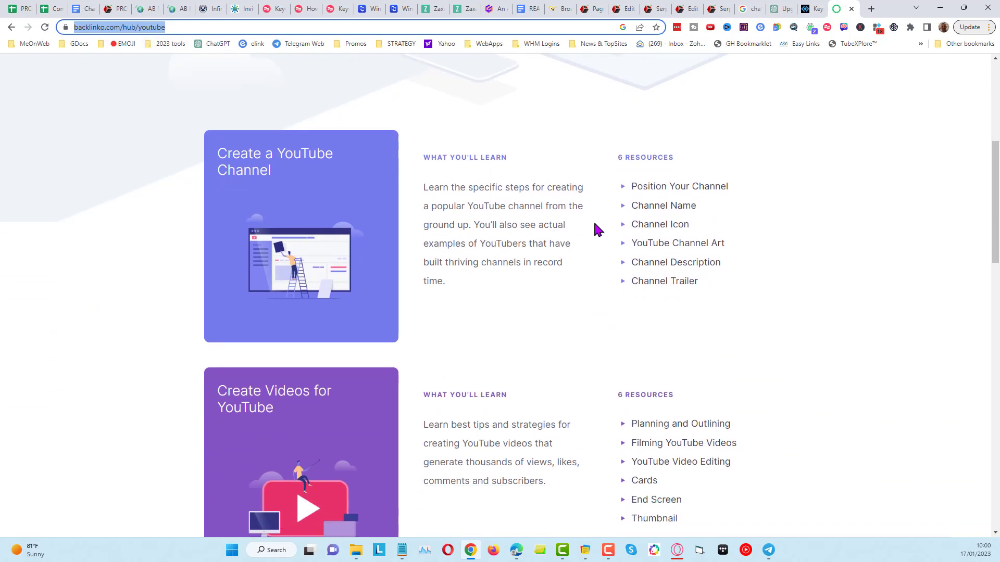
scroll(664, 312, down, 3)
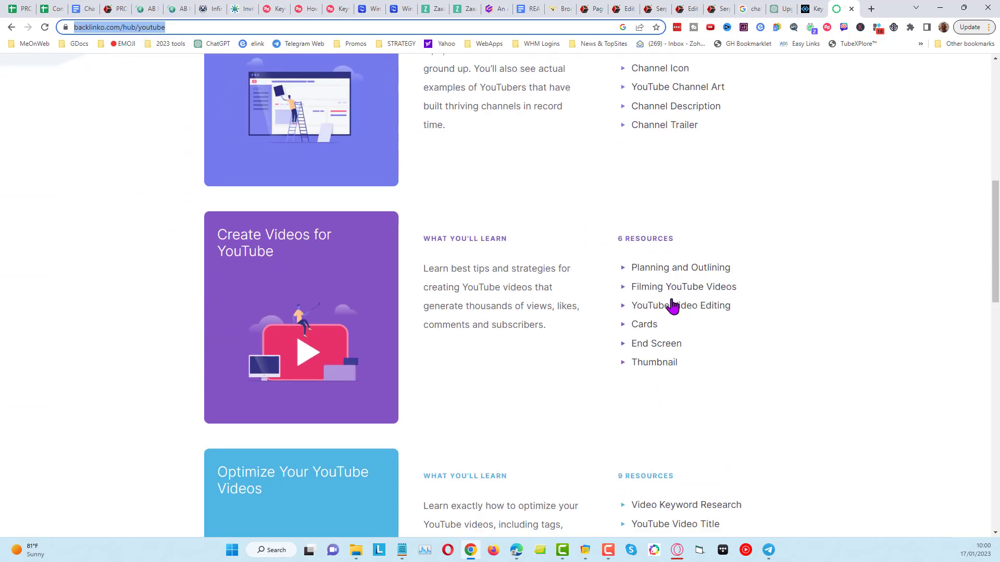
scroll(664, 276, down, 1)
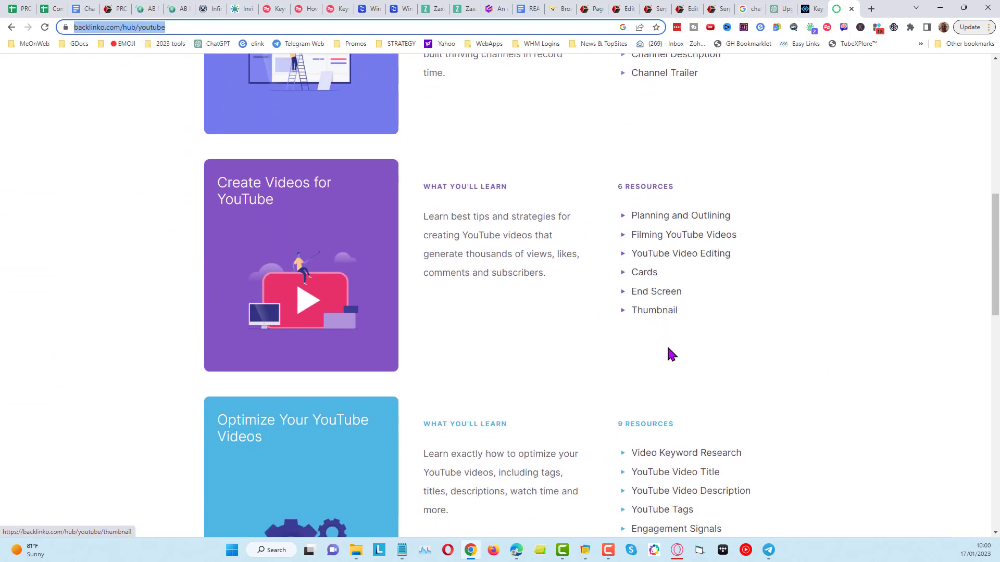
scroll(669, 369, down, 2)
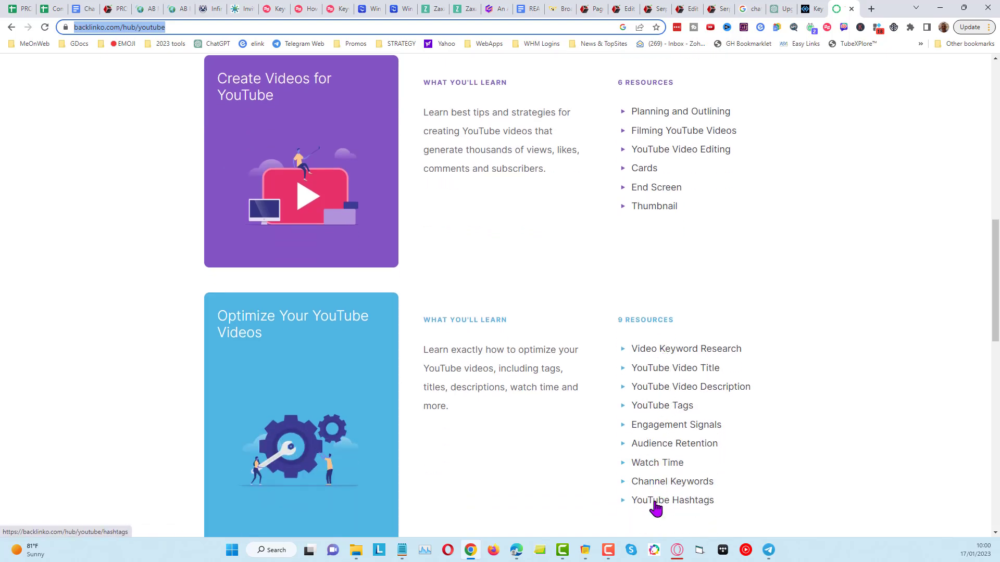
scroll(687, 239, up, 10)
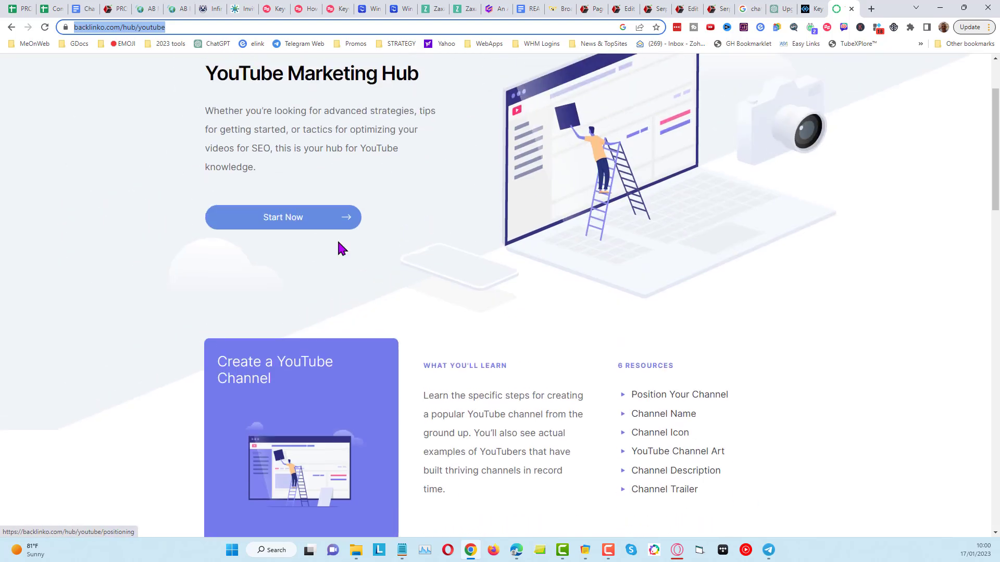
click(815, 6)
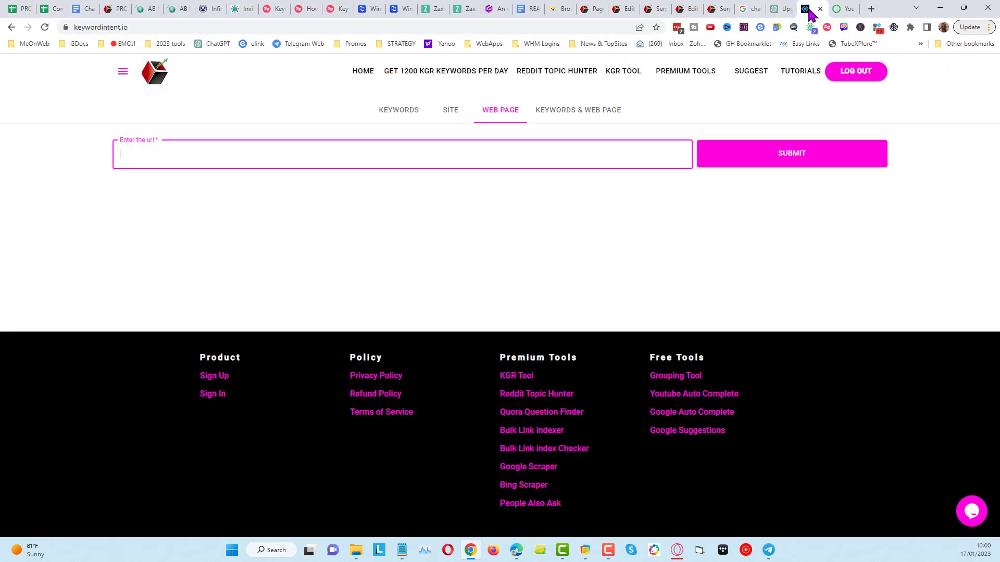
right_click(237, 154)
click(280, 234)
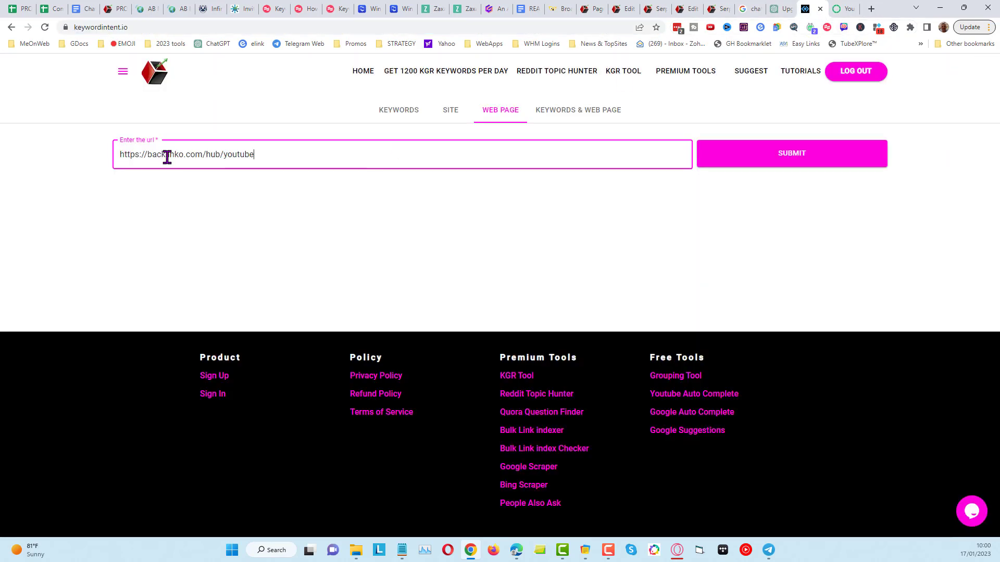
click(793, 159)
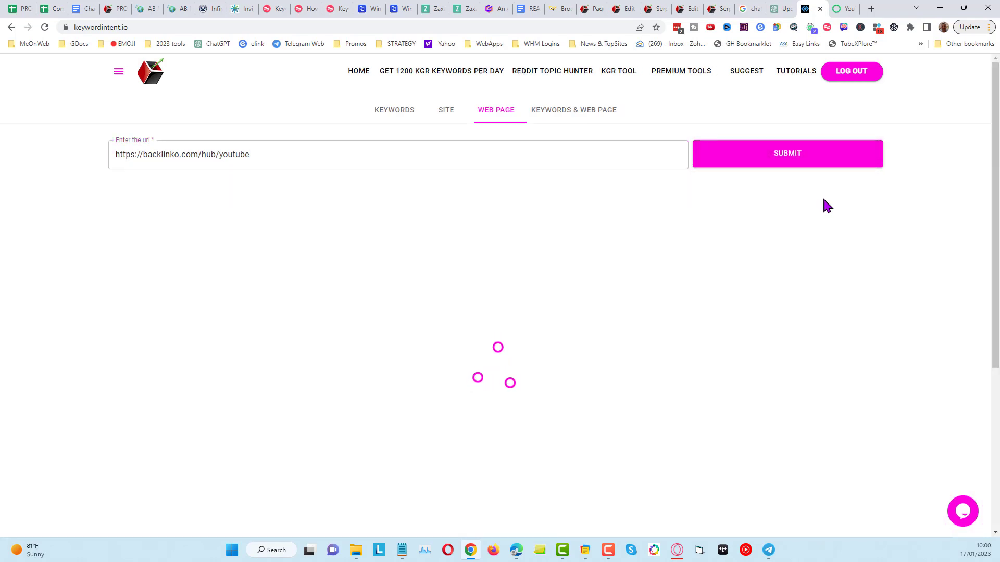
- Scroll through the keyword table, topped by 'you tub e' at 1380000
scroll(711, 229, down, 8)
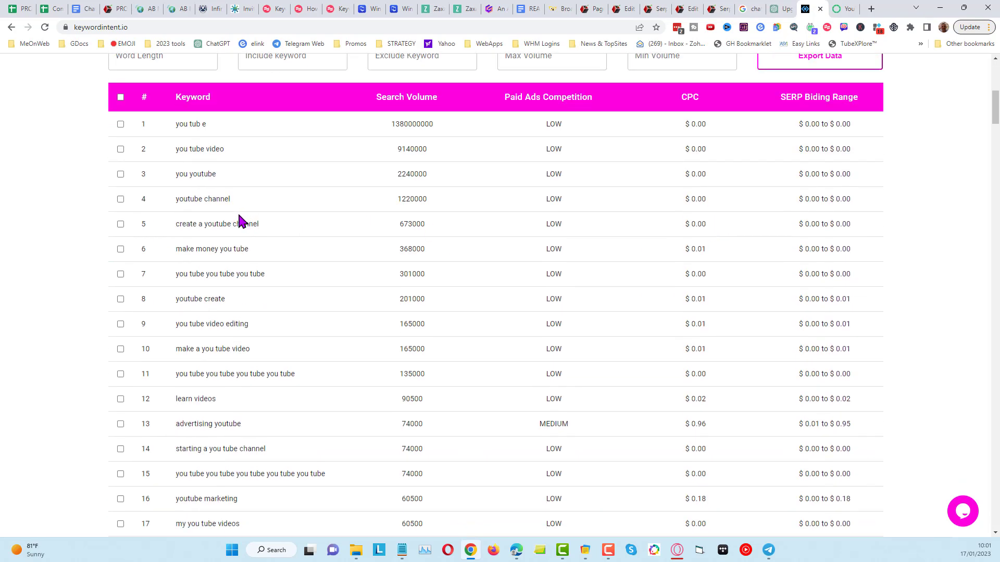
scroll(252, 399, down, 2)
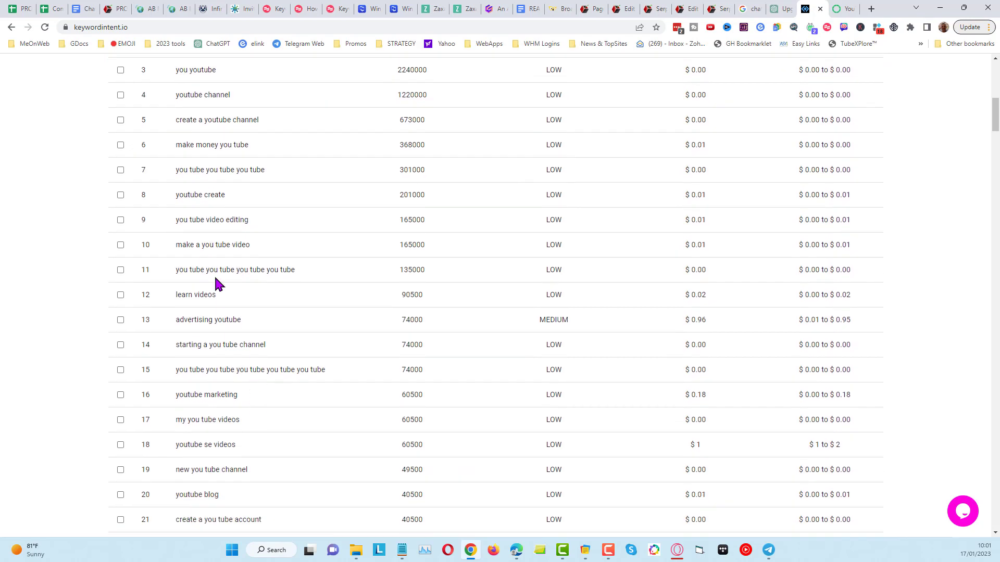
scroll(219, 342, down, 2)
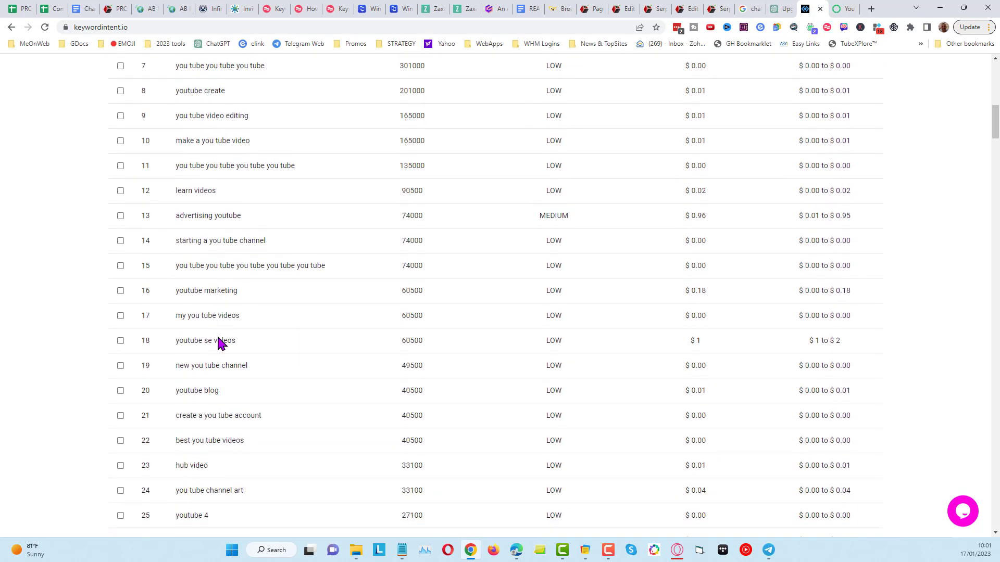
scroll(218, 340, down, 2)
scroll(219, 336, down, 3)
scroll(218, 338, down, 12)
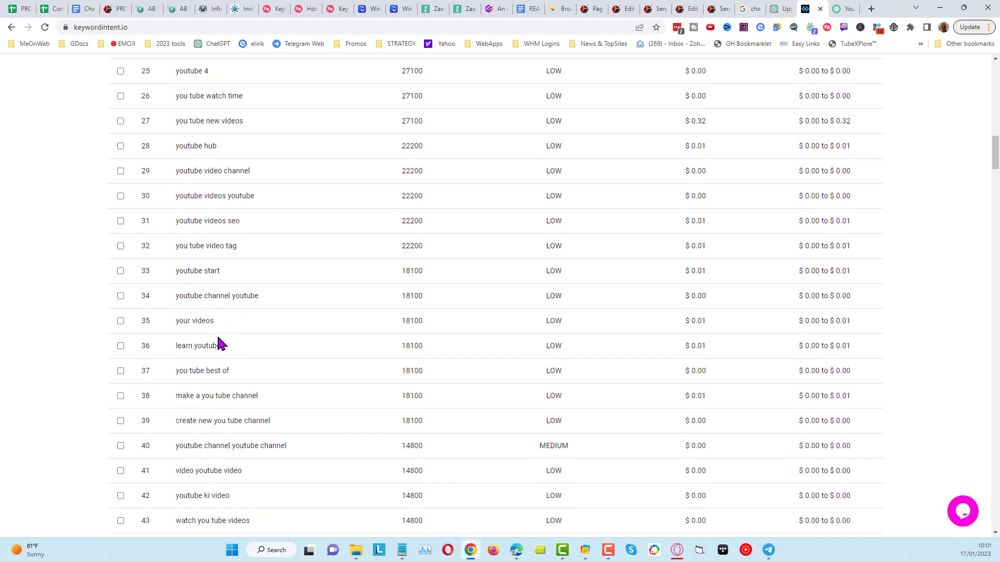
scroll(218, 341, down, 17)
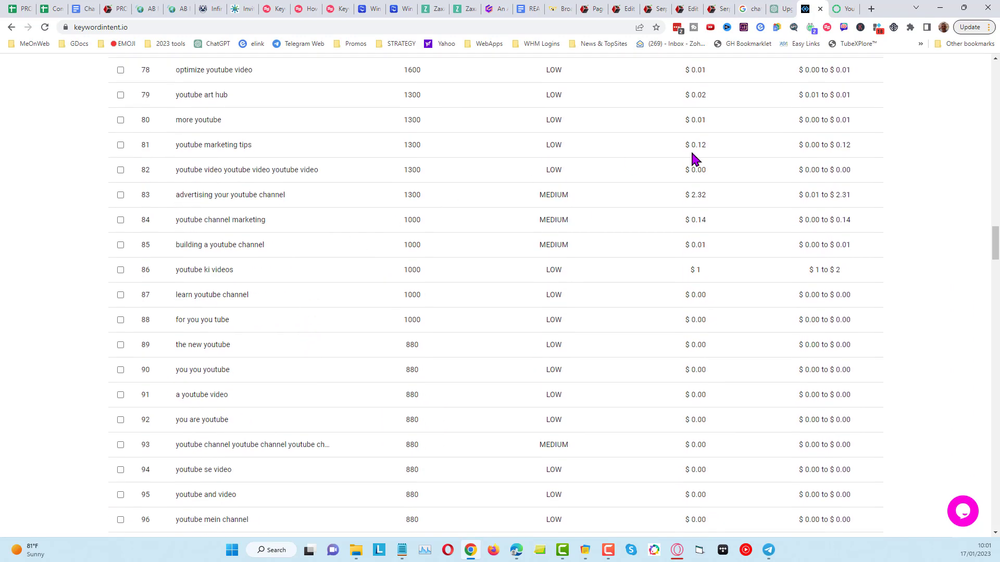
drag(995, 244, 994, 73)
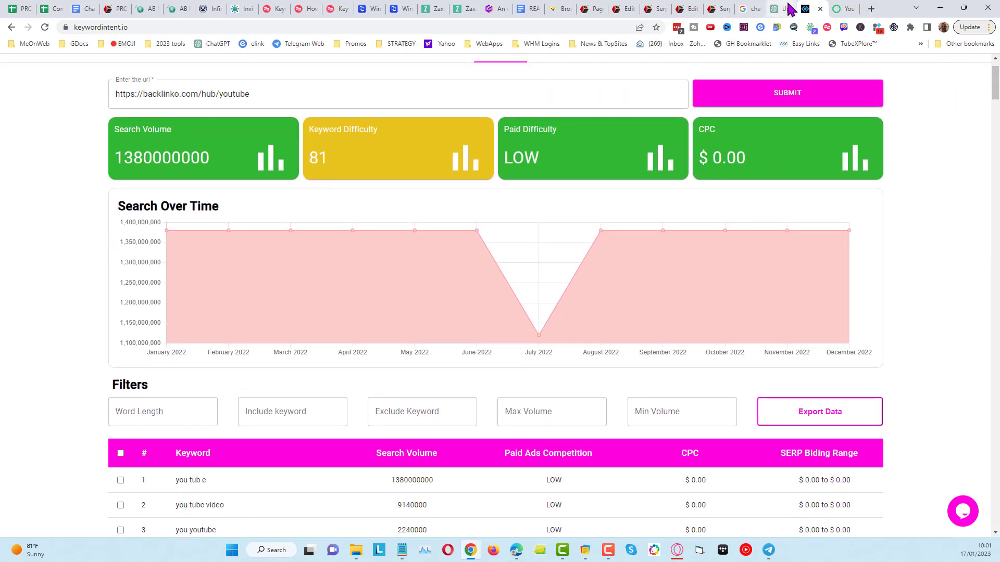
scroll(573, 130, up, 2)
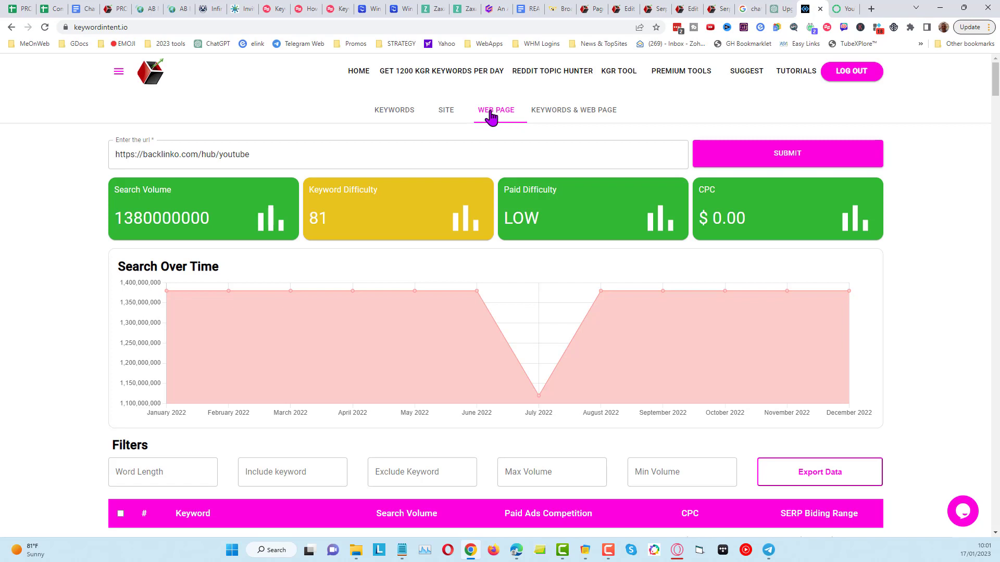
- Submit a Keywords & Web Page lookup with the hub URL and keywords 'youtube, seo'
click(565, 119)
click(194, 152)
right_click(193, 152)
click(236, 233)
click(569, 156)
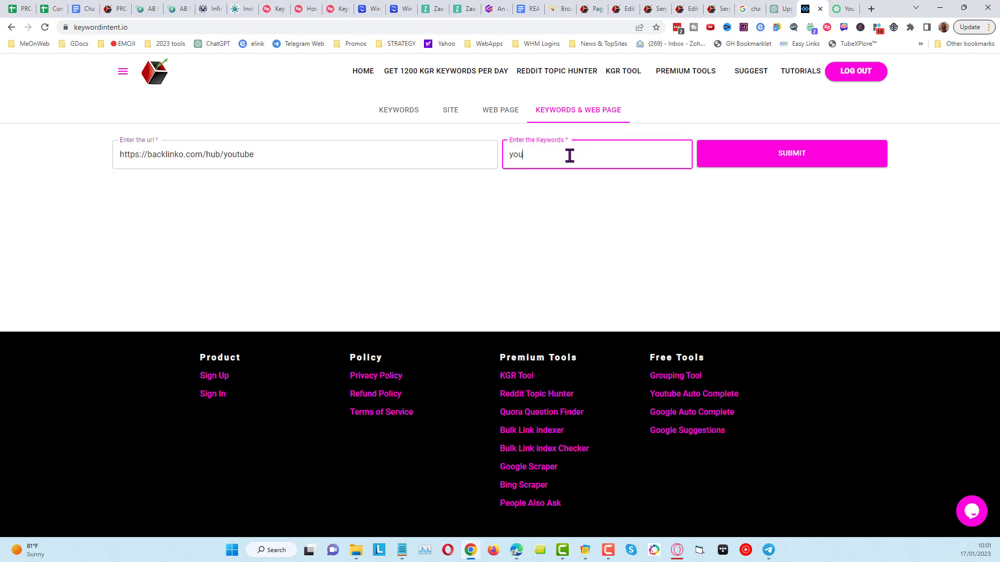
text(youtube, seo)
click(789, 158)
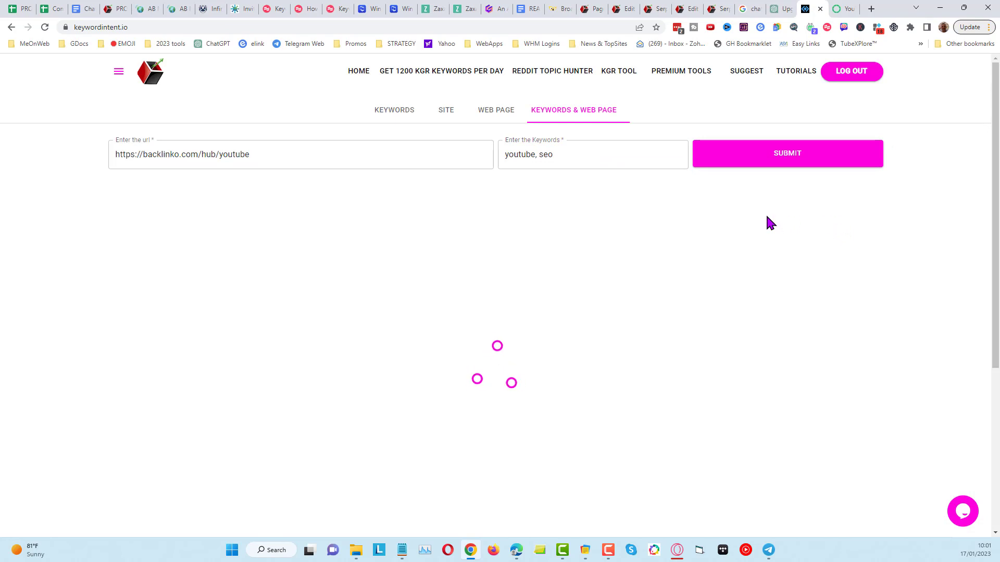
scroll(768, 223, down, 6)
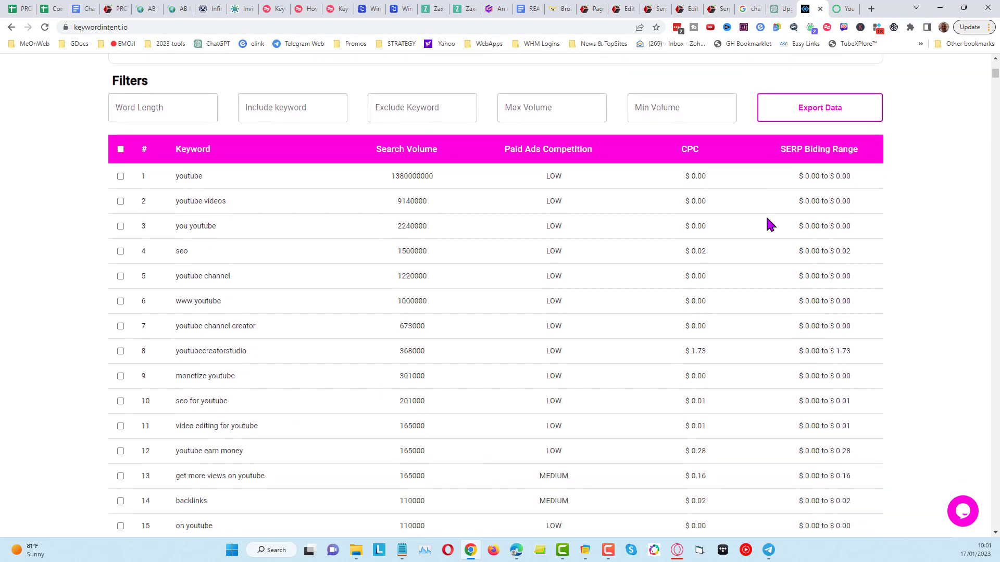
scroll(767, 218, down, 4)
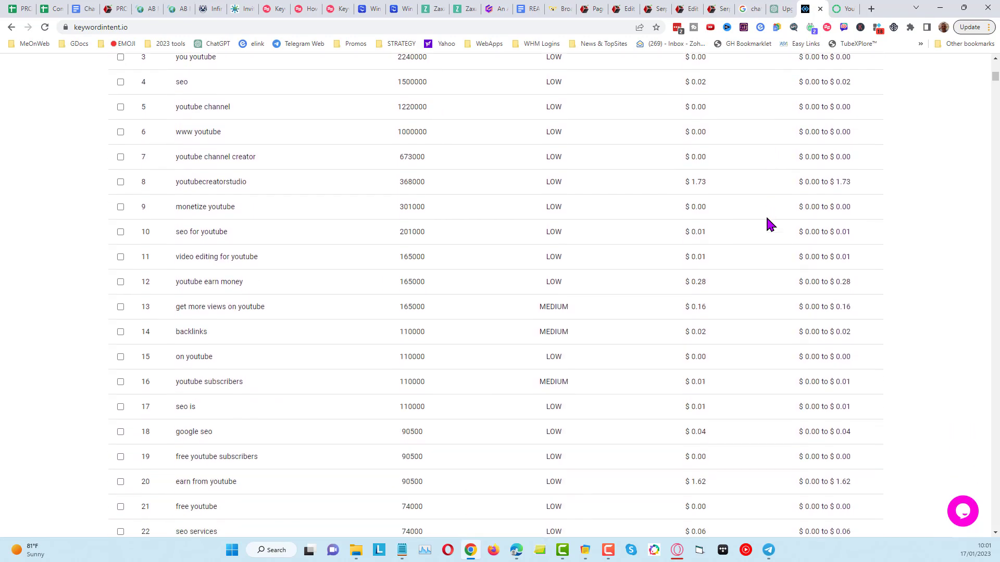
scroll(769, 224, down, 13)
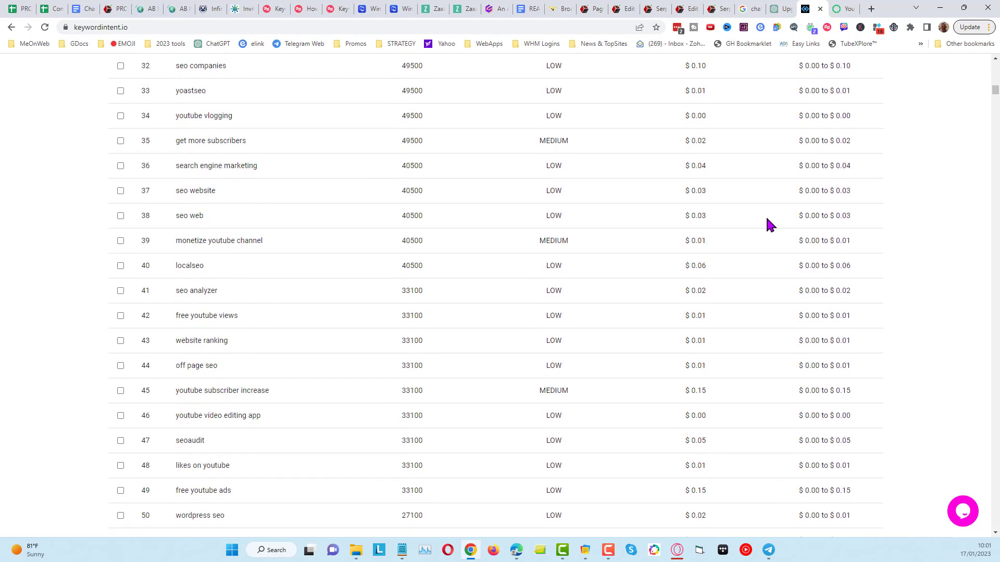
scroll(769, 224, down, 19)
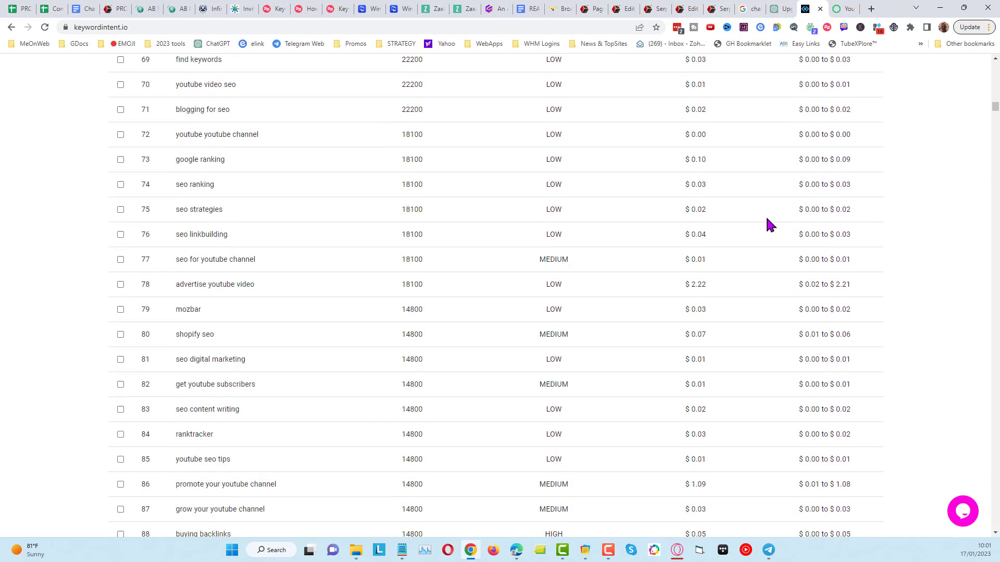
scroll(769, 224, down, 17)
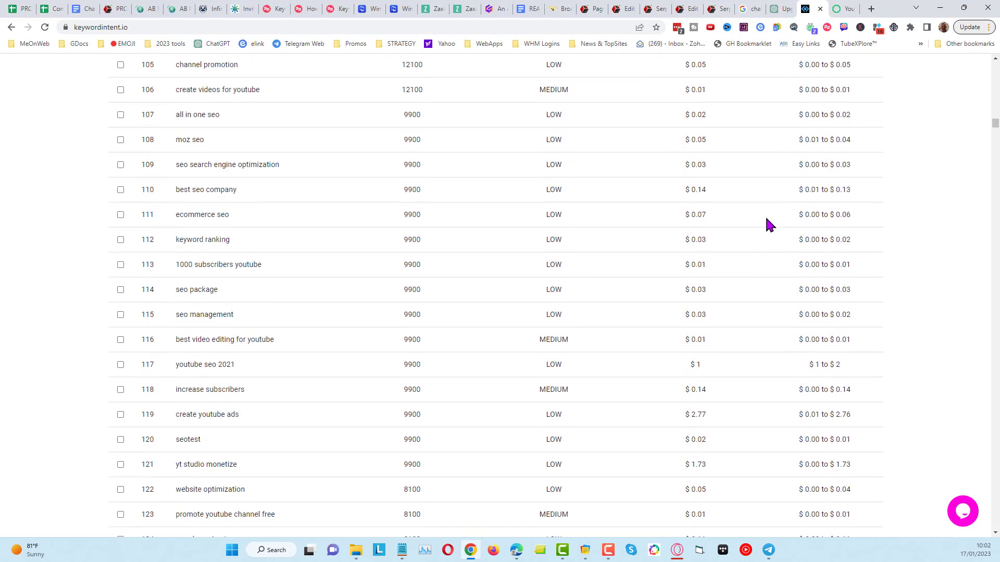
scroll(766, 219, up, 20)
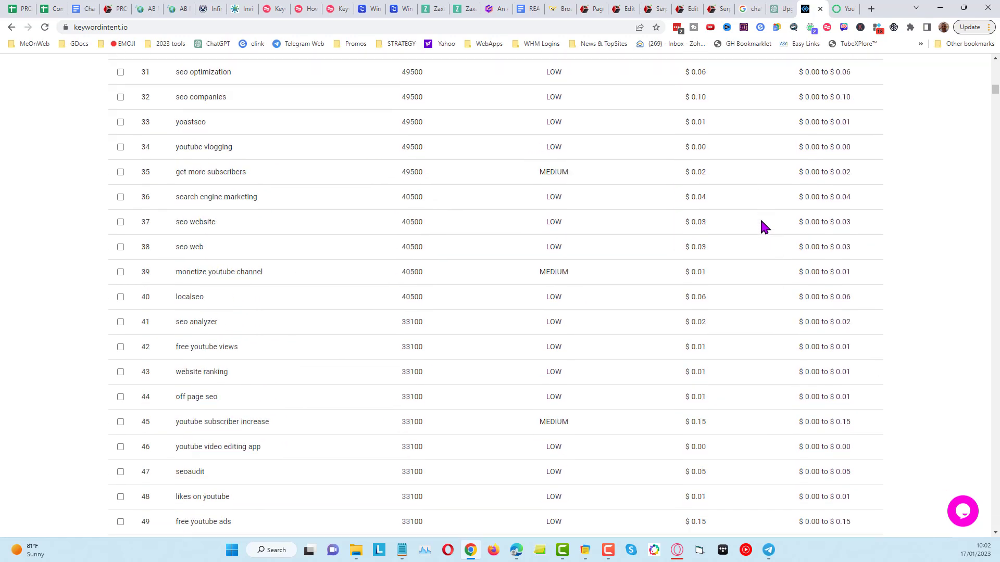
scroll(759, 219, up, 20)
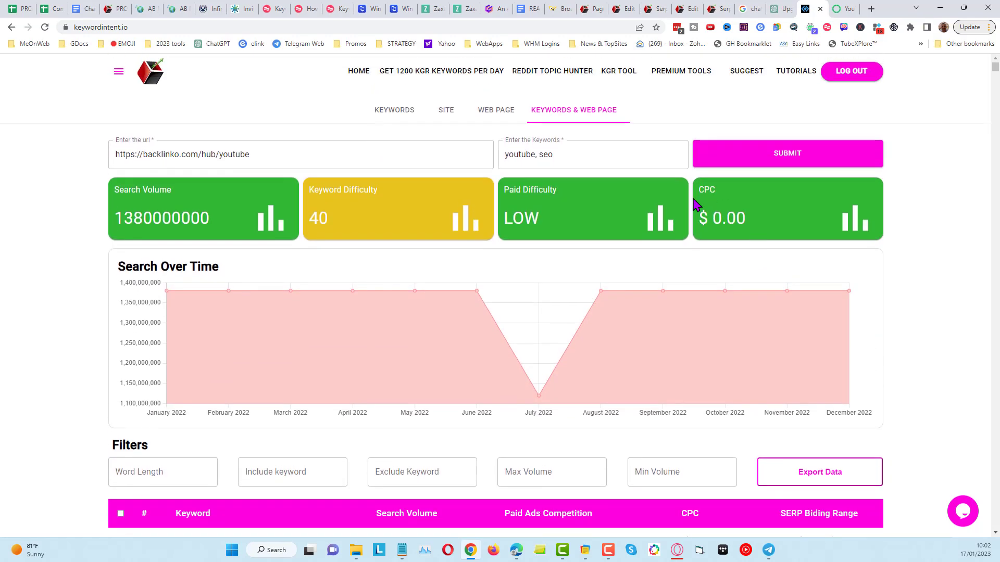
click(522, 152)
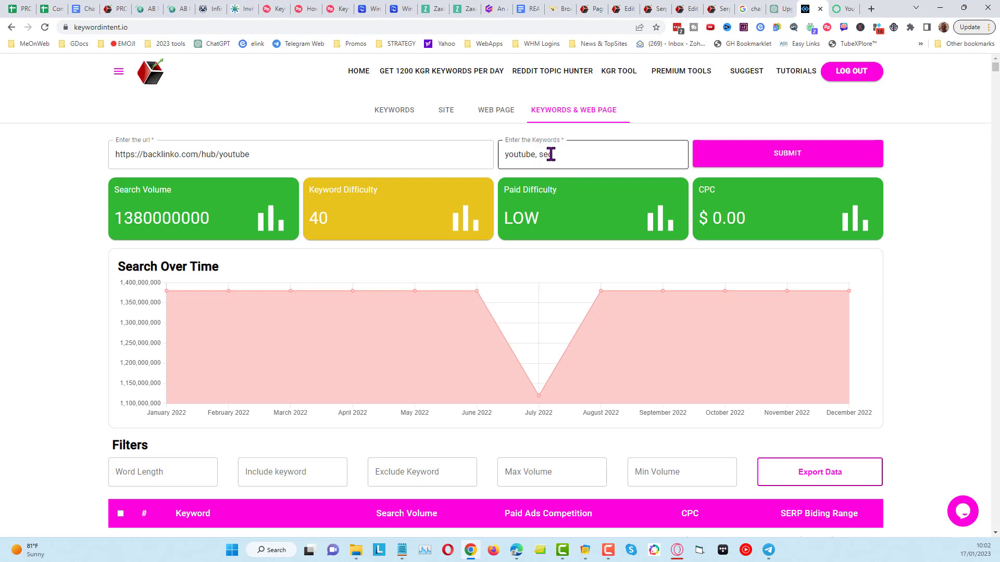
click(159, 154)
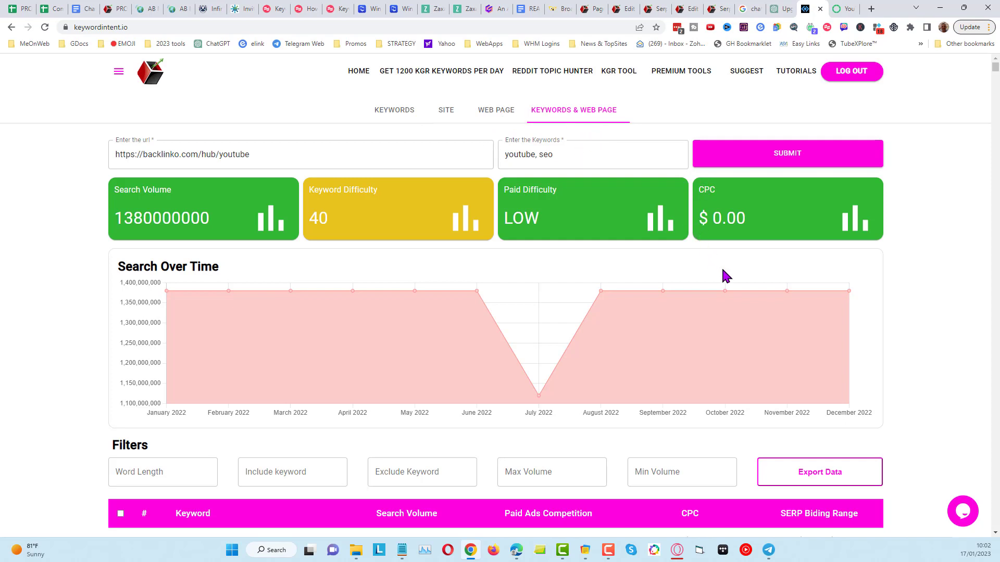
scroll(718, 273, down, 1)
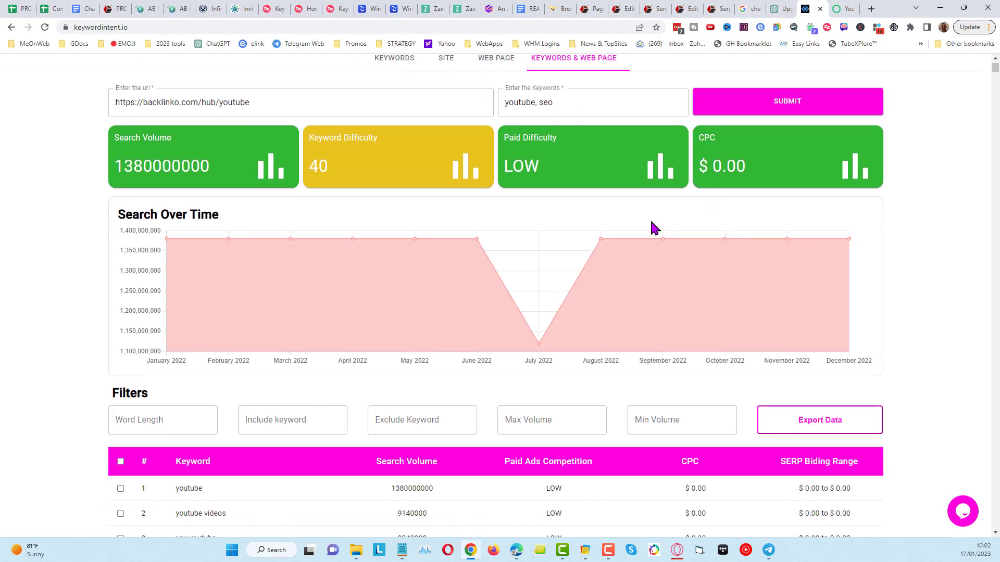
scroll(648, 225, up, 1)
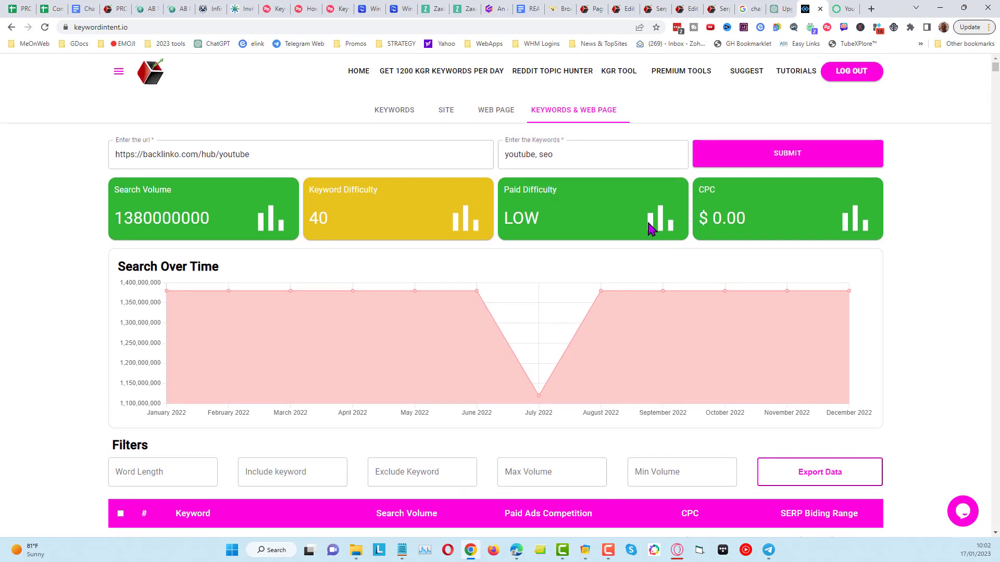